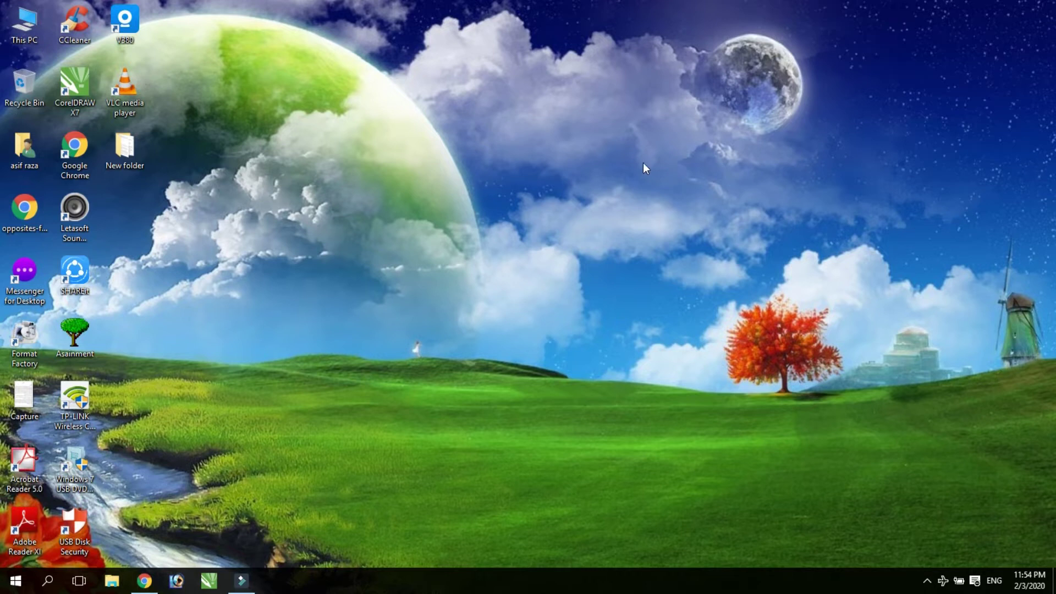
Step: Refresh the desktop and open the InPage file "as" from the Asainment folder, acknowledging the startup messages
right_click(237, 127)
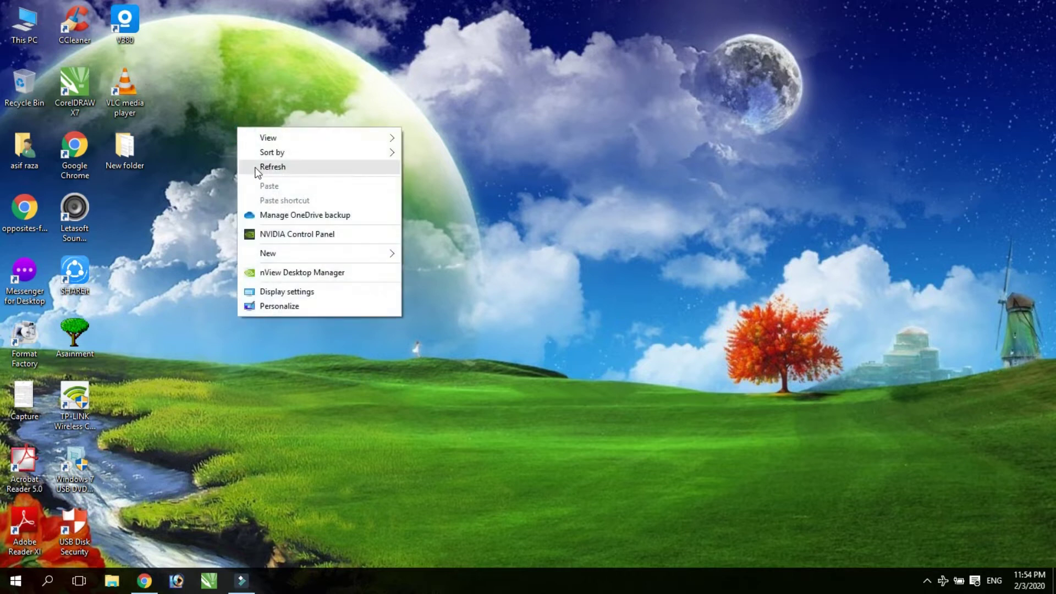
left_click(255, 167)
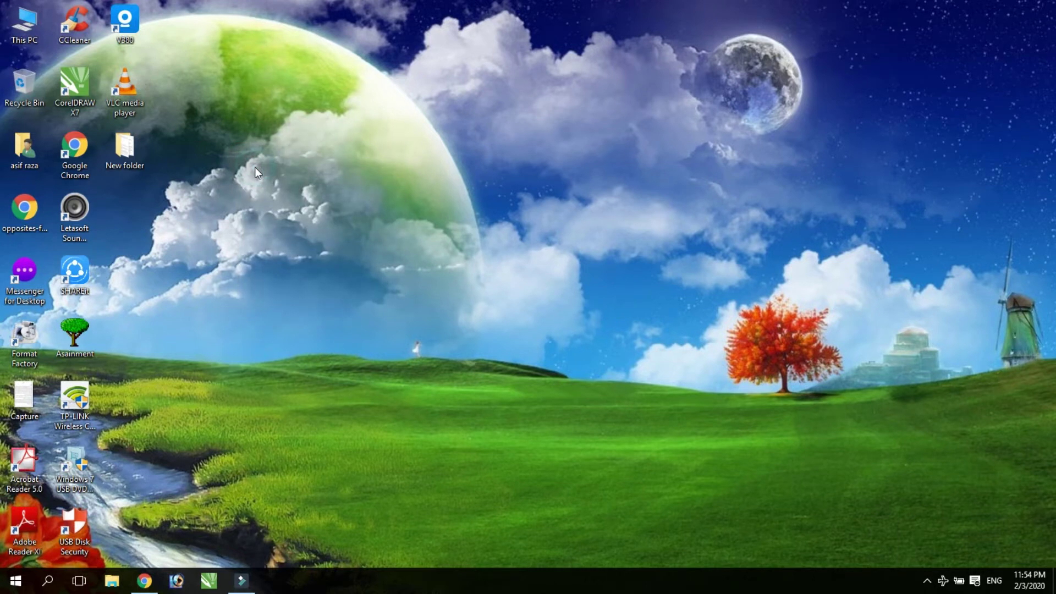
double_click(75, 337)
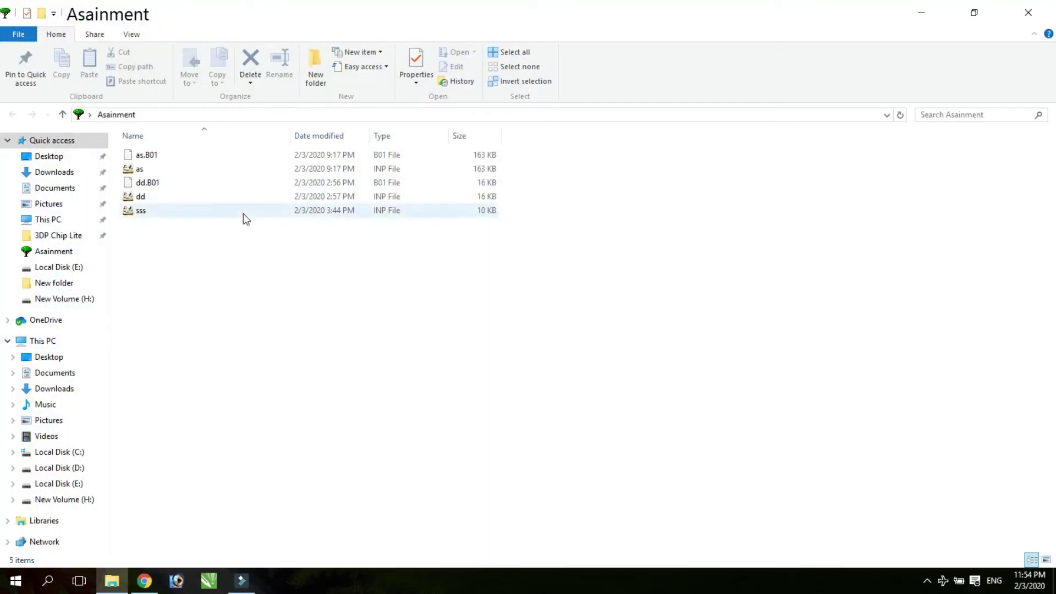
double_click(220, 171)
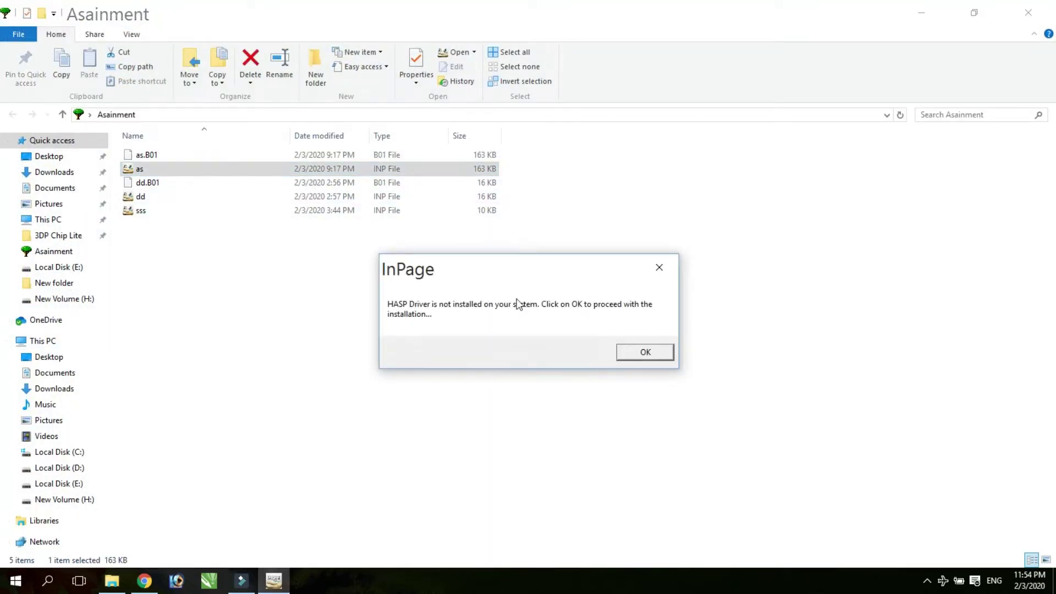
key("Return")
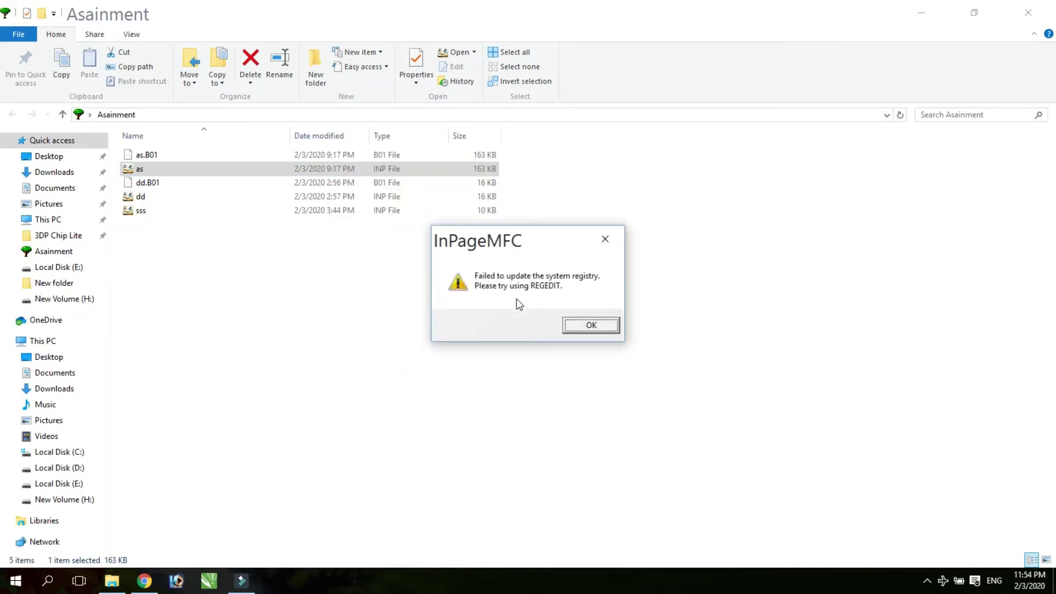
key("Return")
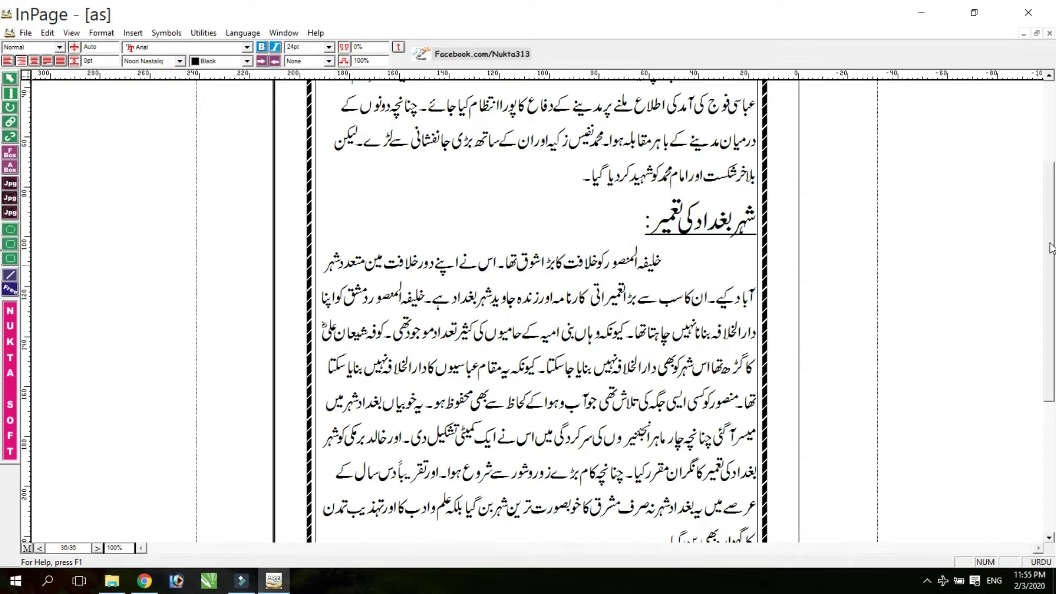
Step: Look through the Urdu document page by page from page 36 back to page 28
left_click_drag(1050, 248, 1048, 191)
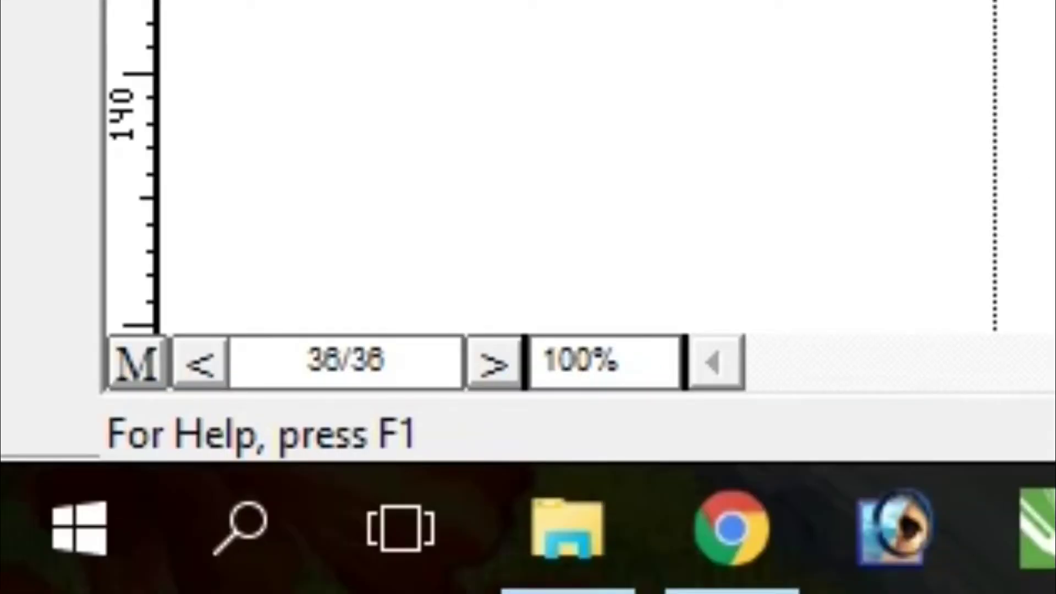
scroll(577, 165, "down", 3)
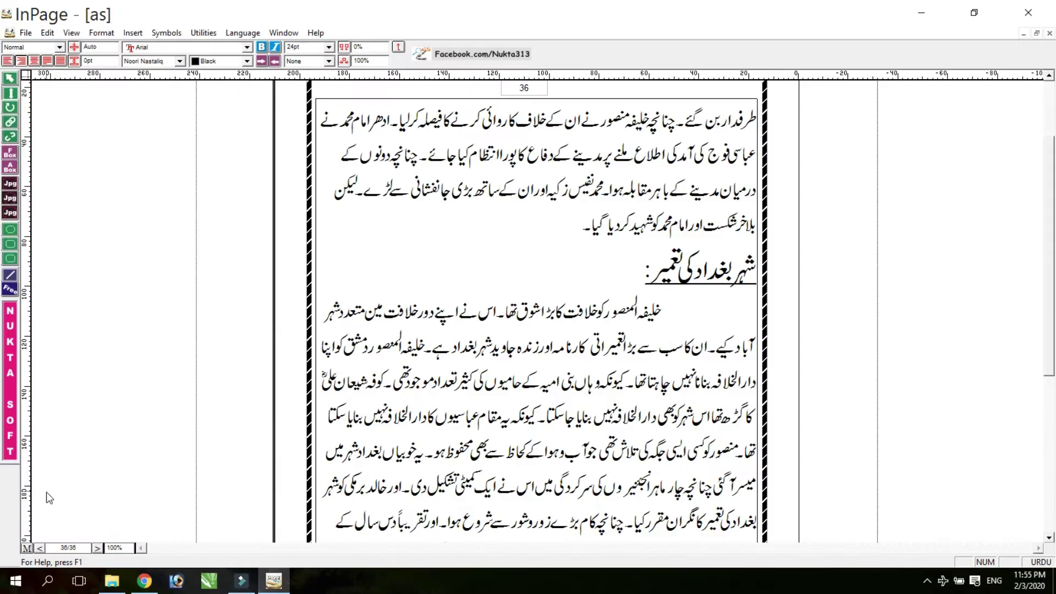
left_click(95, 552)
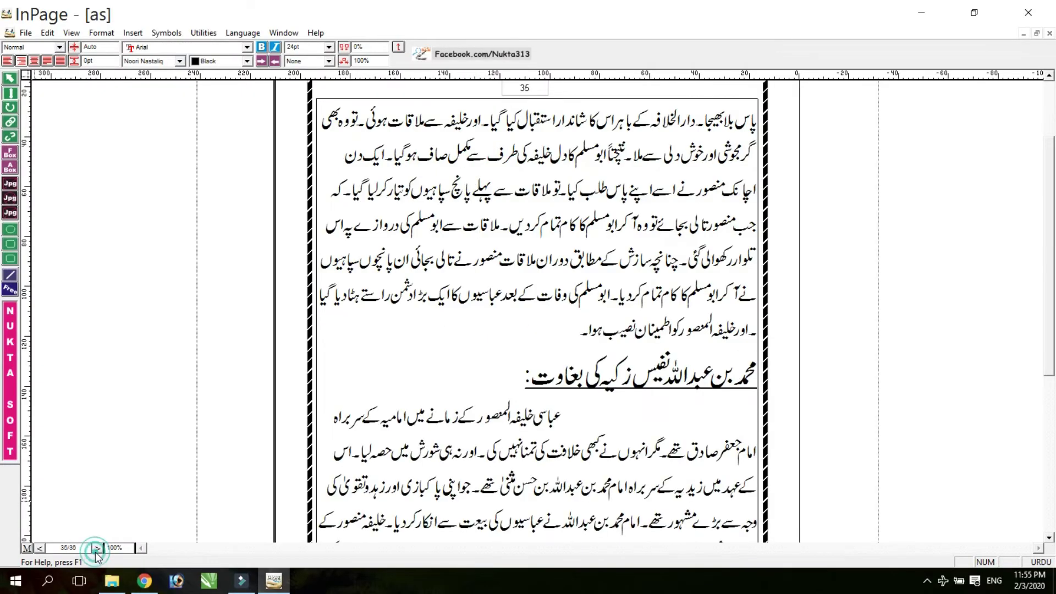
left_click(95, 552)
left_click(96, 550)
left_click(96, 550)
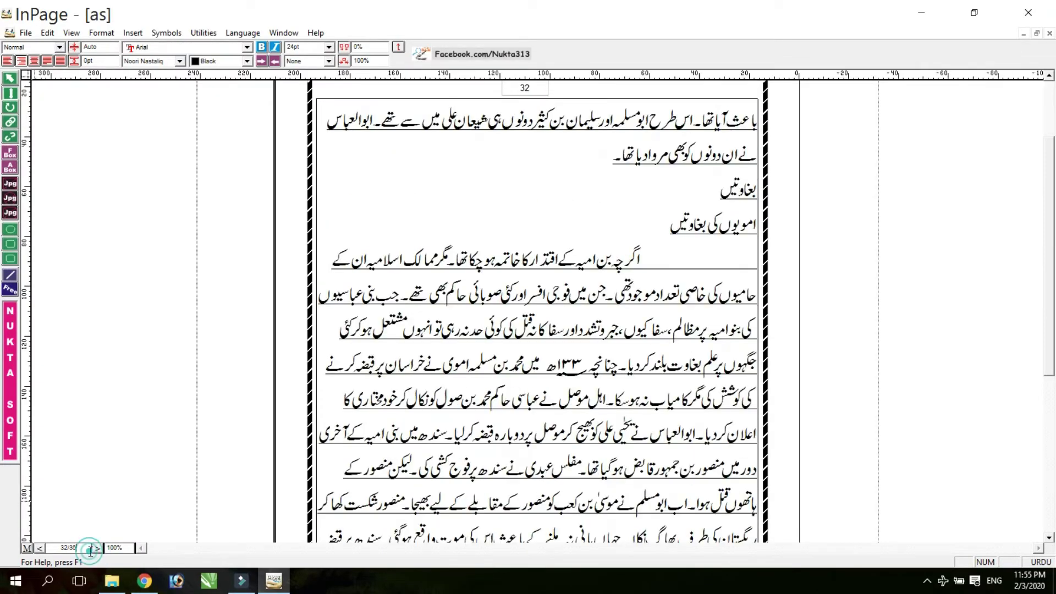
left_click(97, 548)
left_click(97, 548)
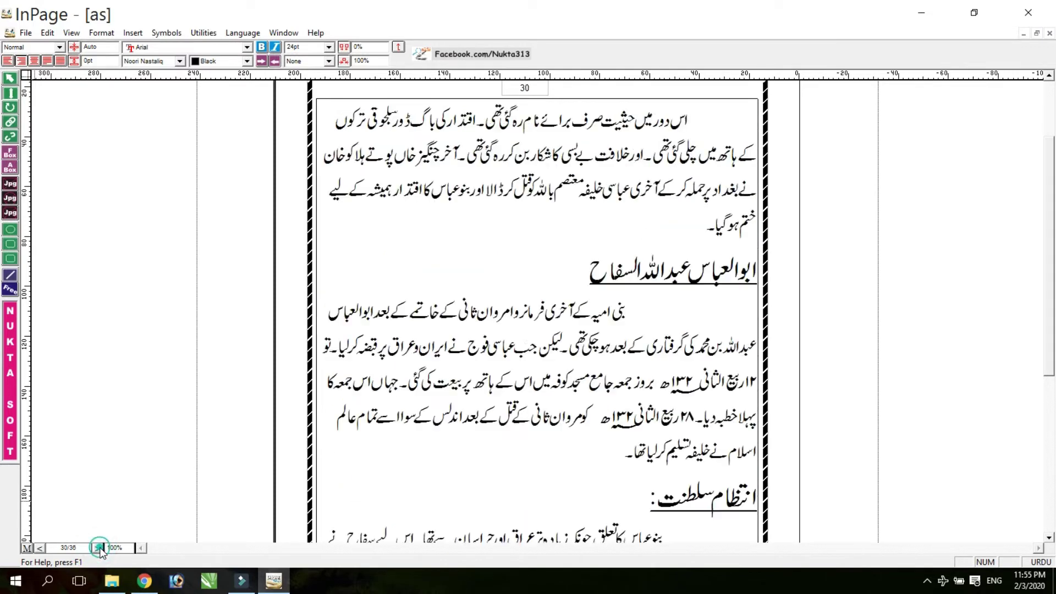
left_click(97, 549)
left_click(97, 548)
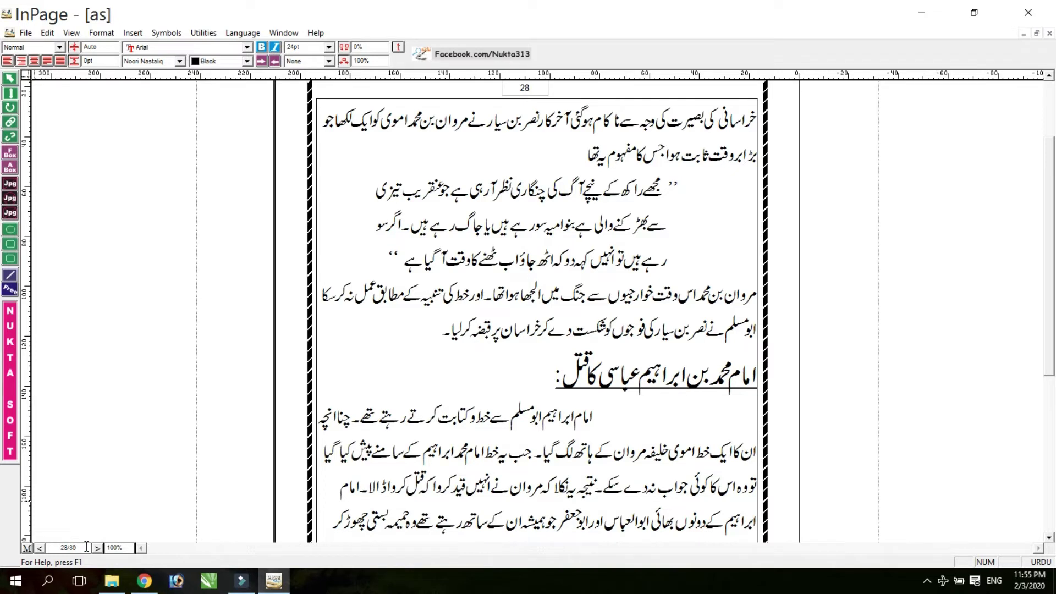
left_click(419, 372)
key("ctrl+p")
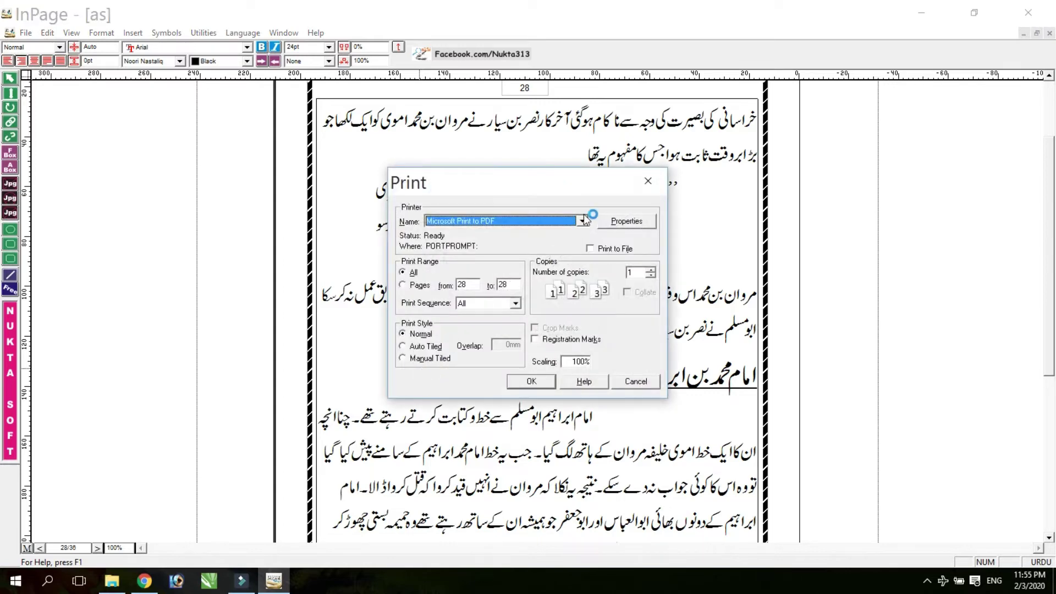
left_click(660, 185)
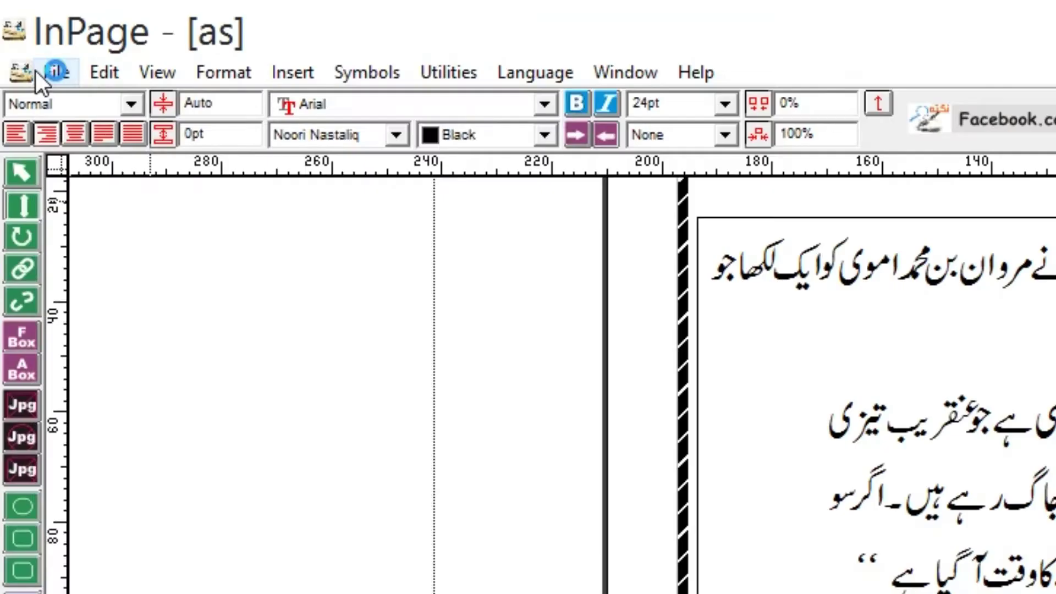
Step: Open the print settings for the document and choose Microsoft Print to PDF as the printer
left_click(16, 33)
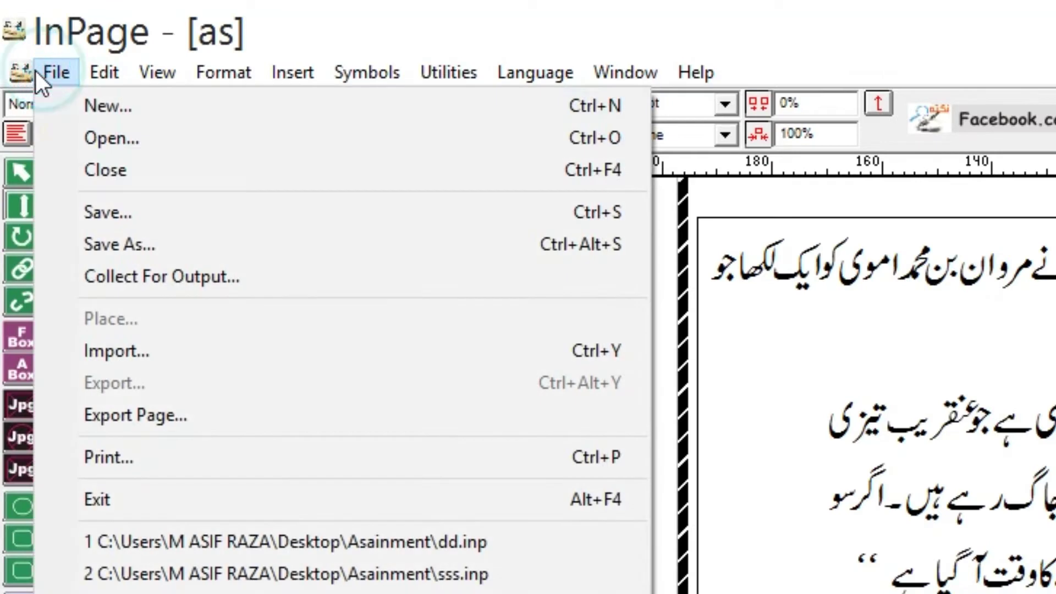
left_click(110, 457)
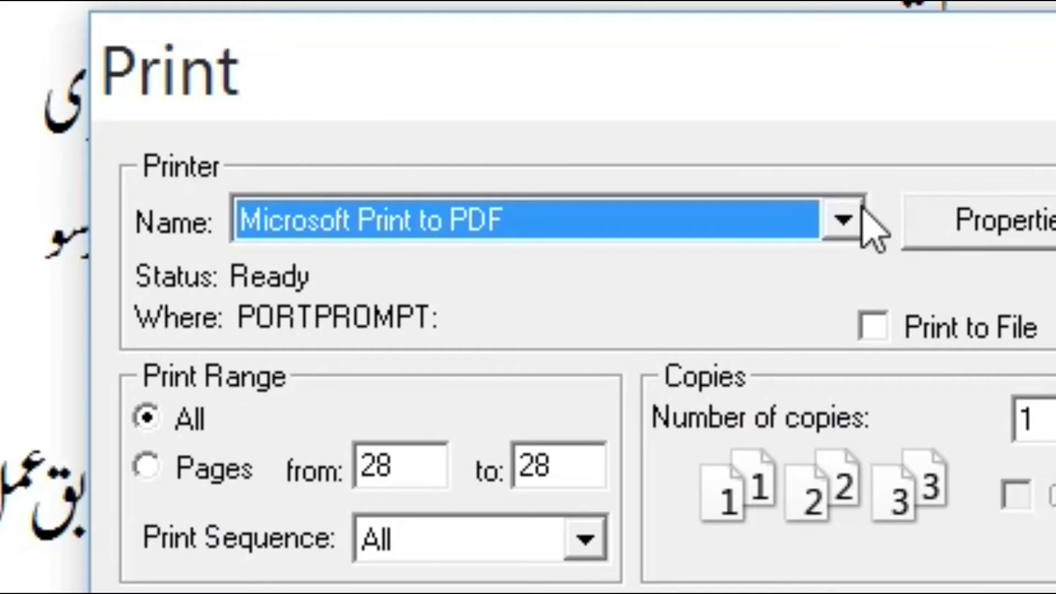
left_click(538, 299)
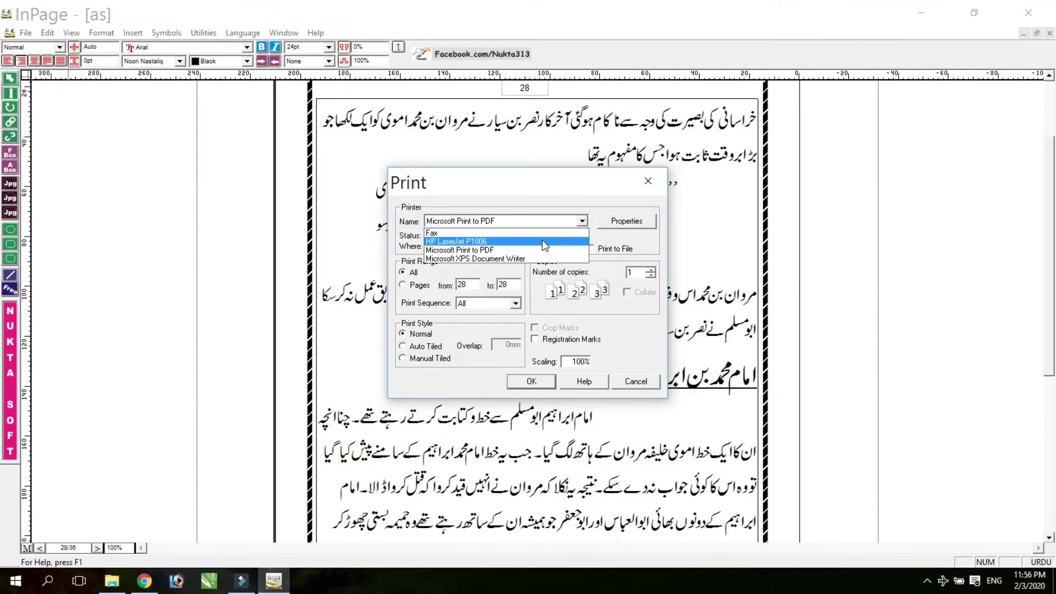
left_click(508, 251)
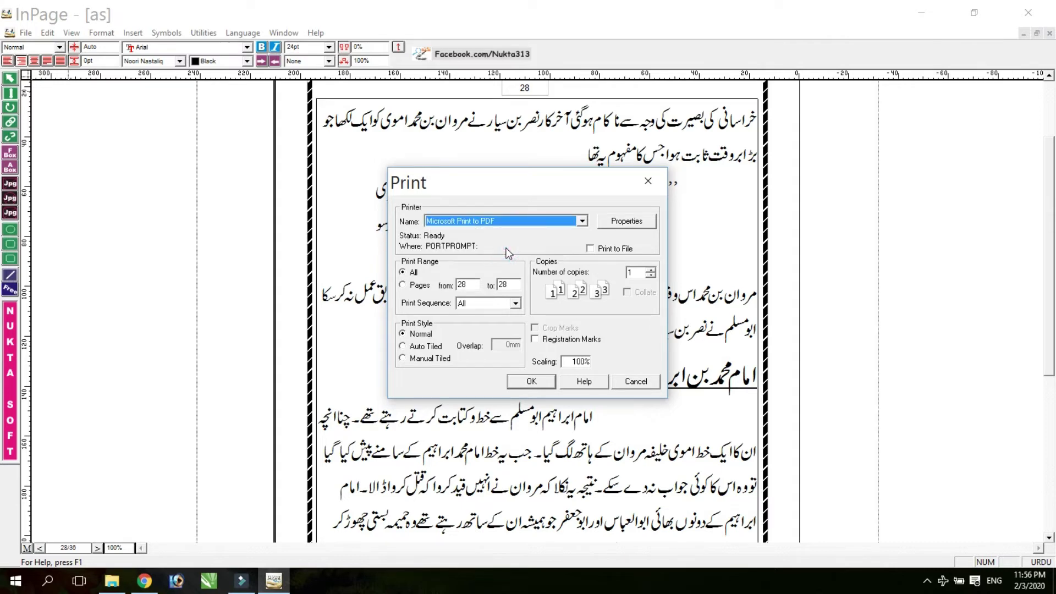
Step: Print all pages despite the page size mismatch and save the output in Documents as a PDF named "as"
left_click(527, 381)
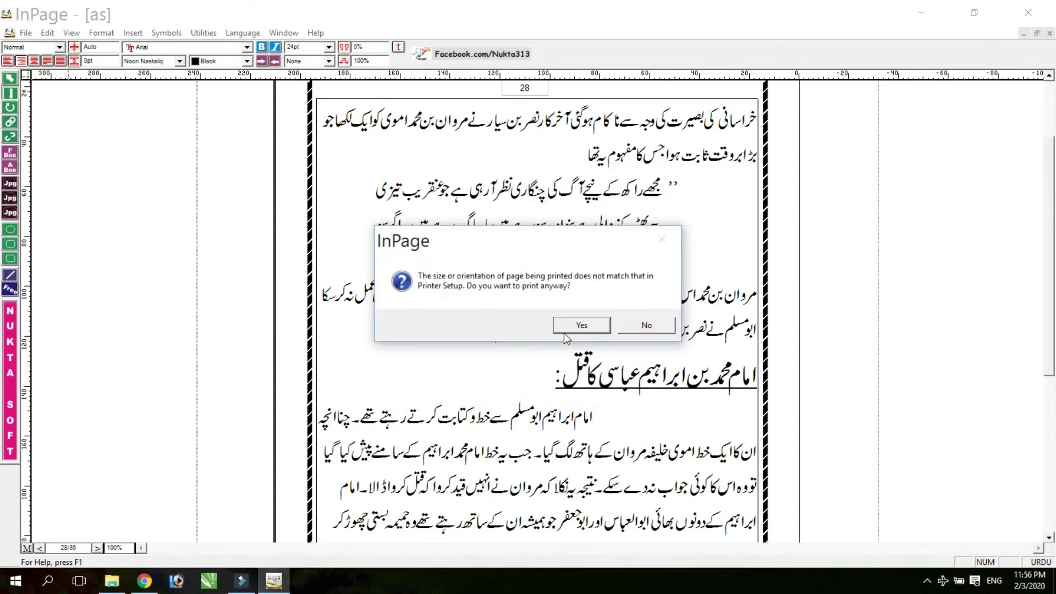
left_click(581, 325)
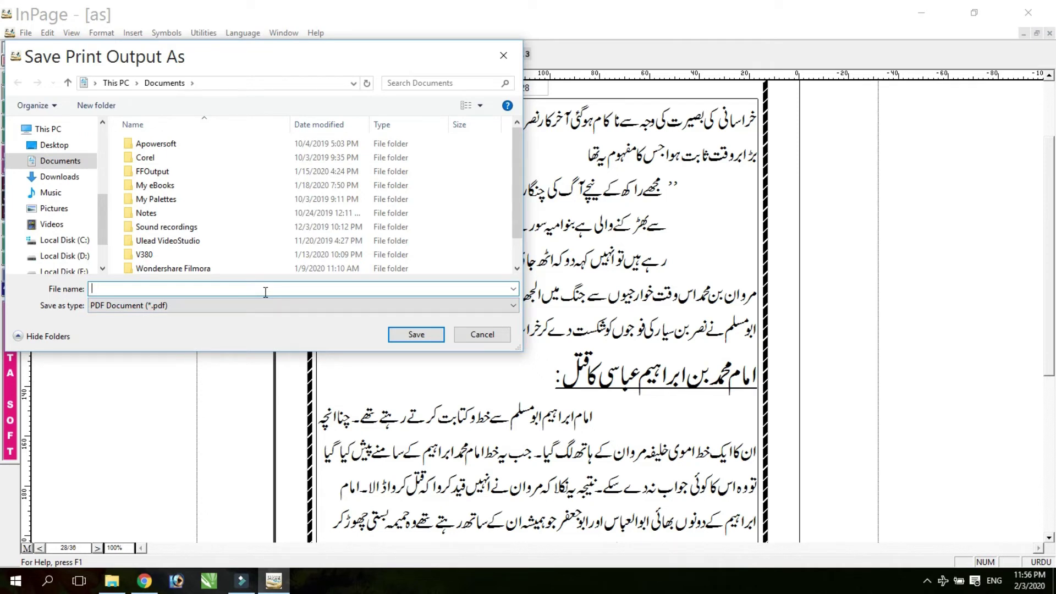
type("as")
left_click(80, 164)
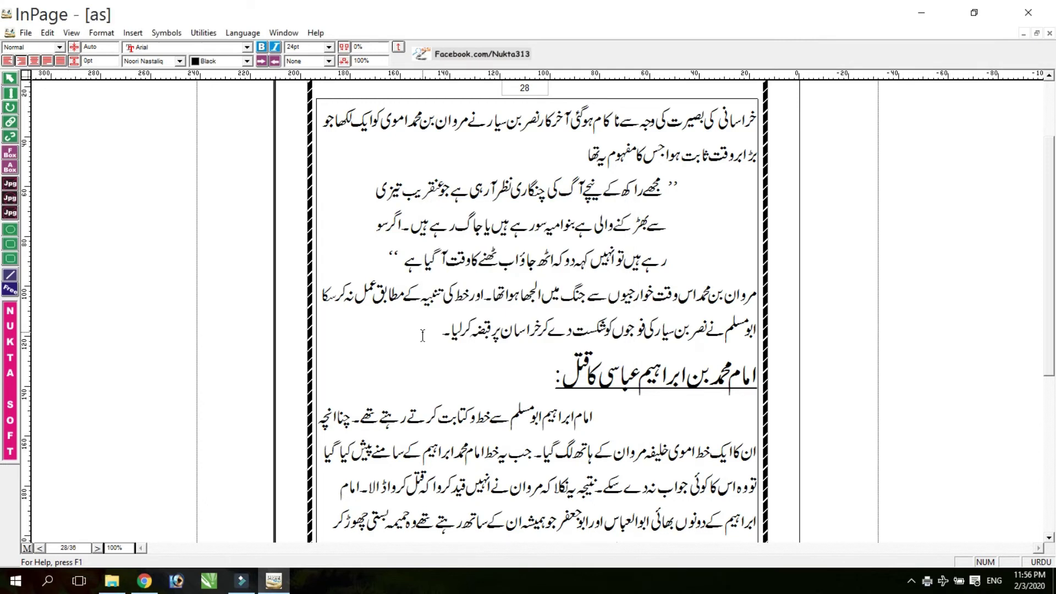
left_click(419, 363)
Step: Minimize the open windows, refresh the desktop, and open the aaaaa PDF from the Documents folder
left_click(914, 11)
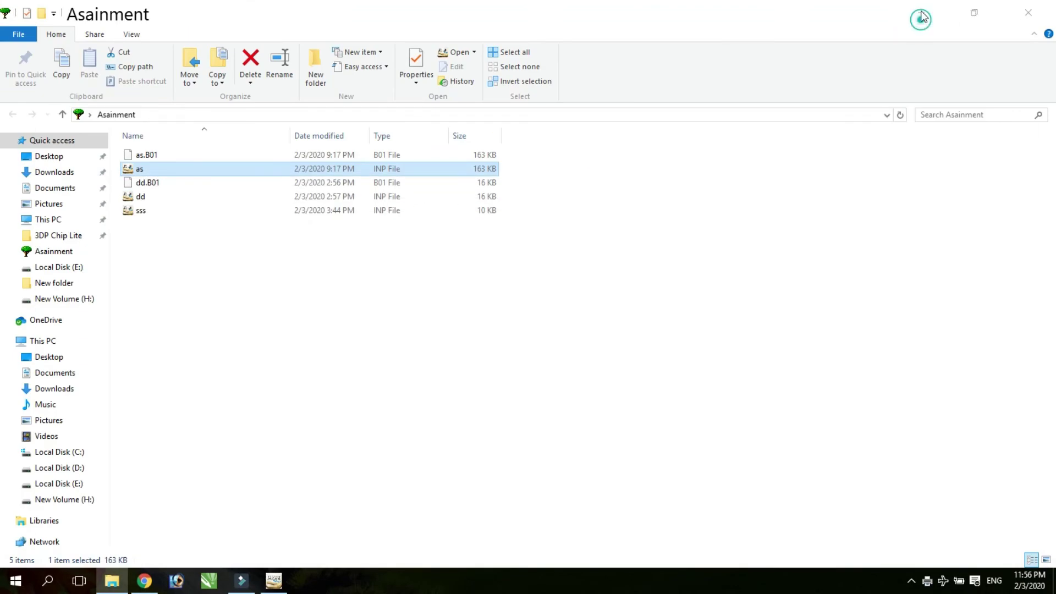
left_click(921, 11)
right_click(257, 174)
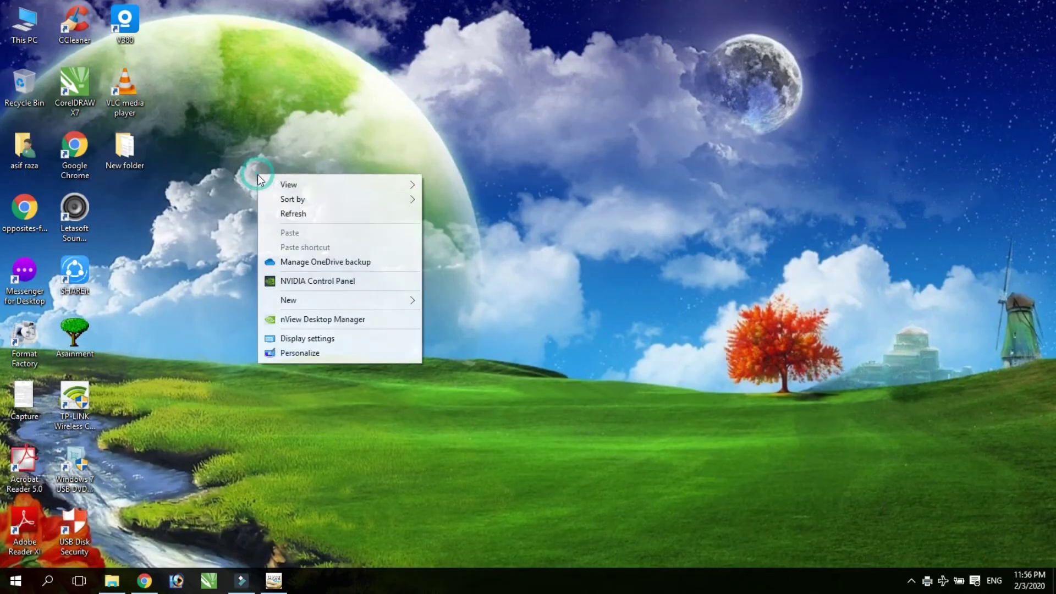
left_click(287, 212)
left_click(111, 581)
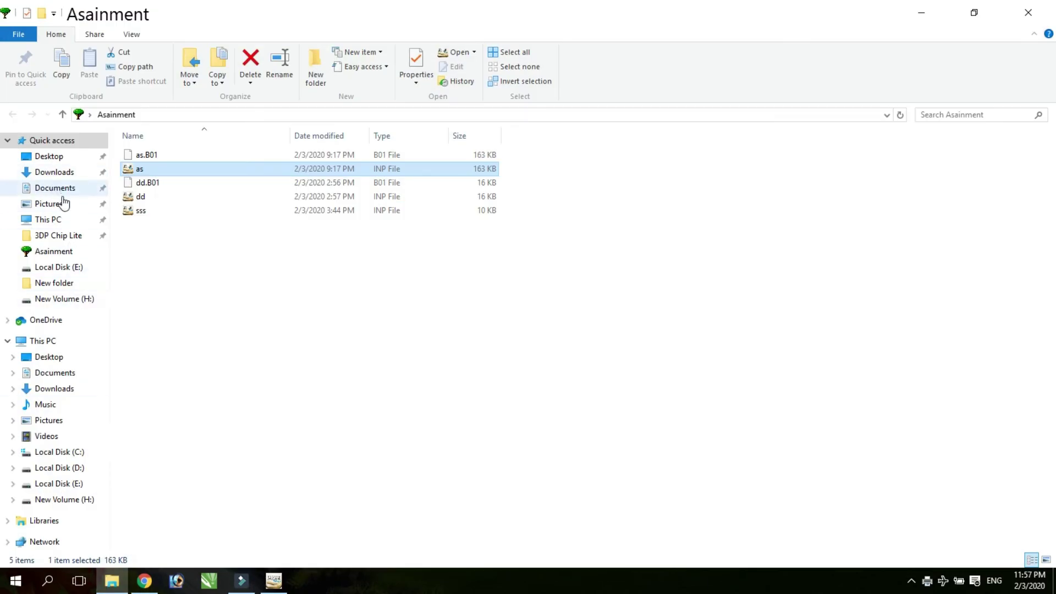
left_click(55, 188)
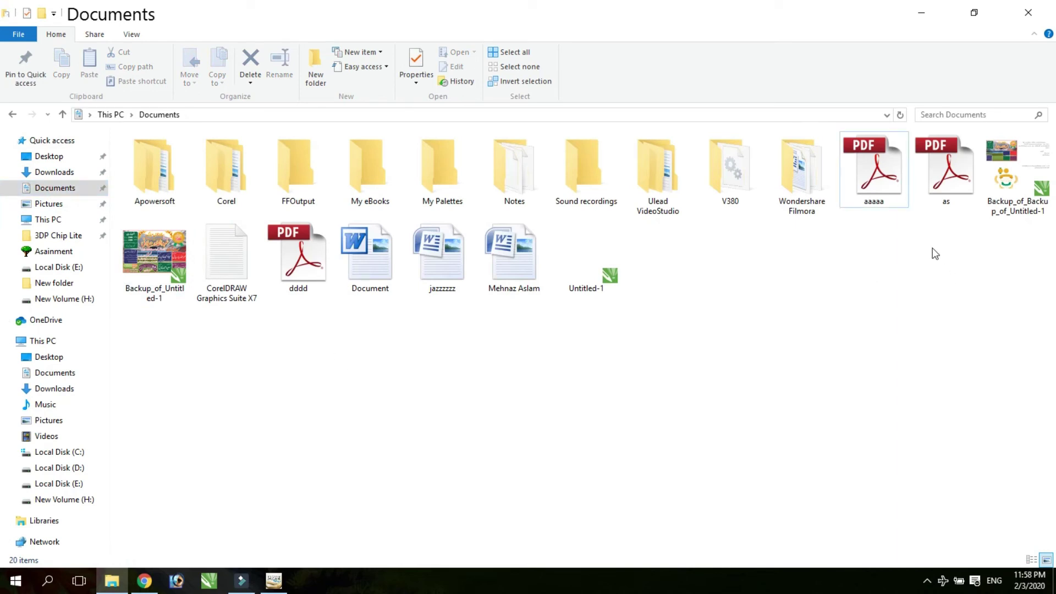
double_click(894, 197)
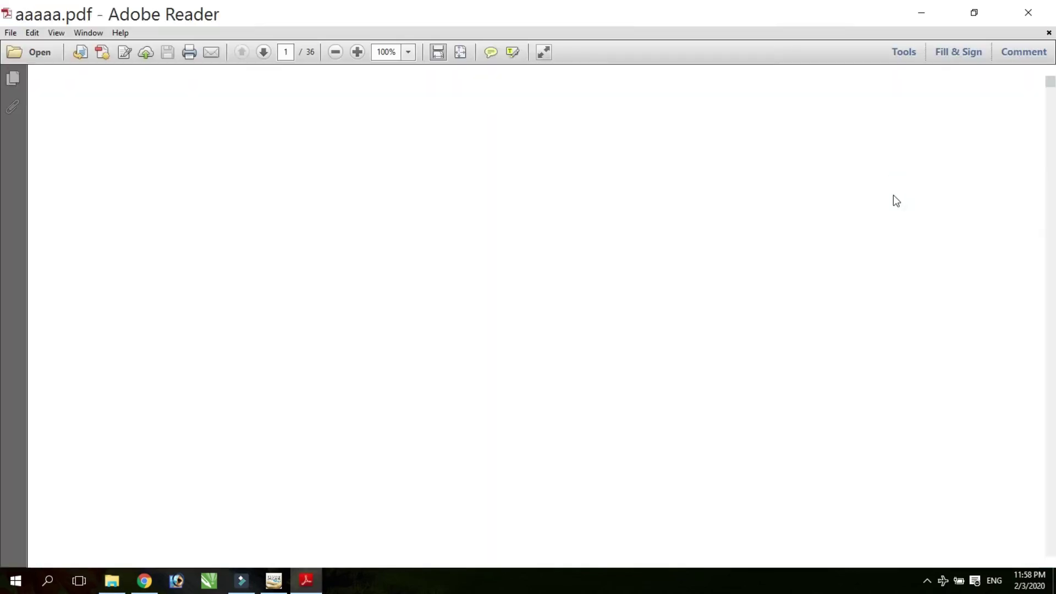
Step: Read through the pages of the aaaaa PDF to check the Urdu text, headings and page borders
scroll(772, 336, "down", 15)
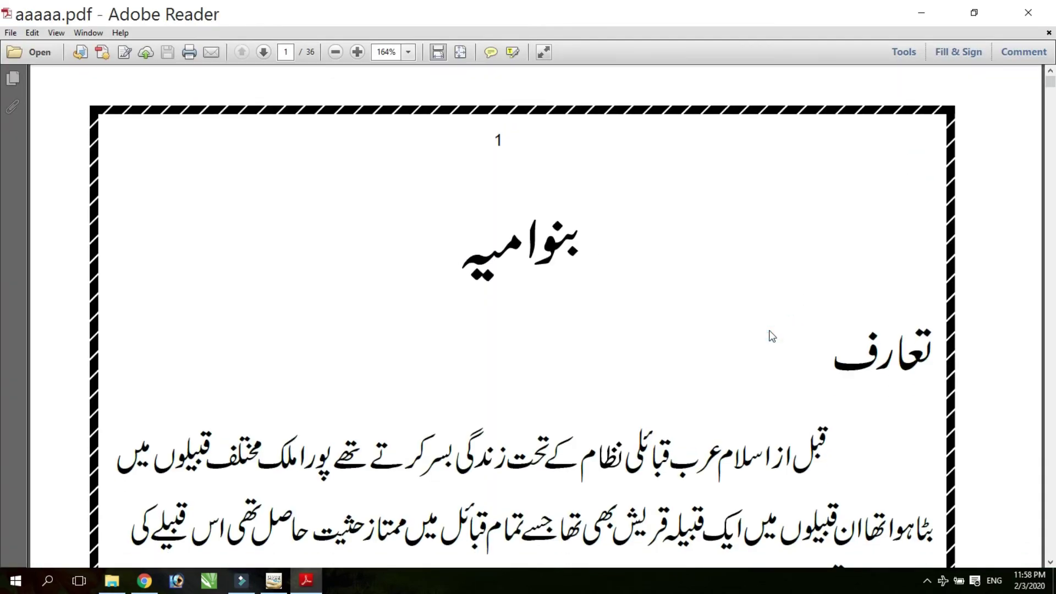
scroll(769, 330, "down", 15)
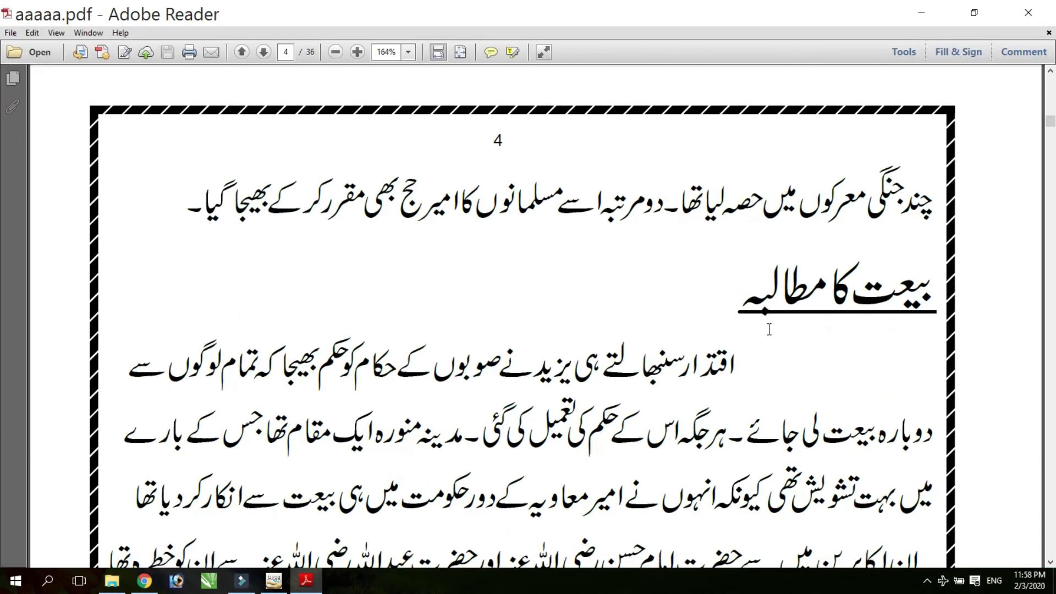
scroll(769, 330, "down", 20)
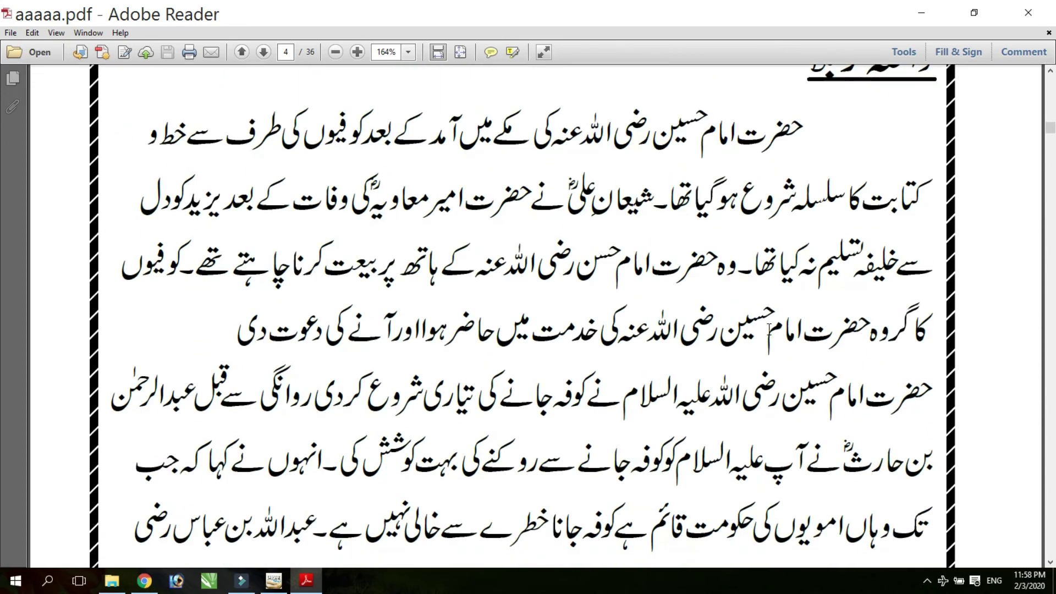
scroll(768, 329, "down", 20)
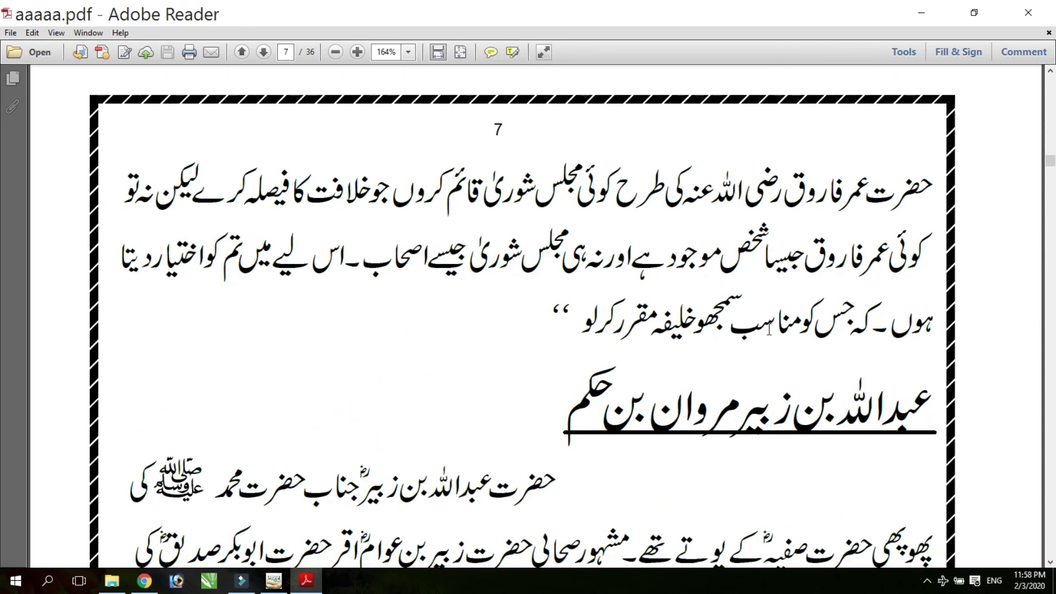
scroll(769, 329, "down", 3)
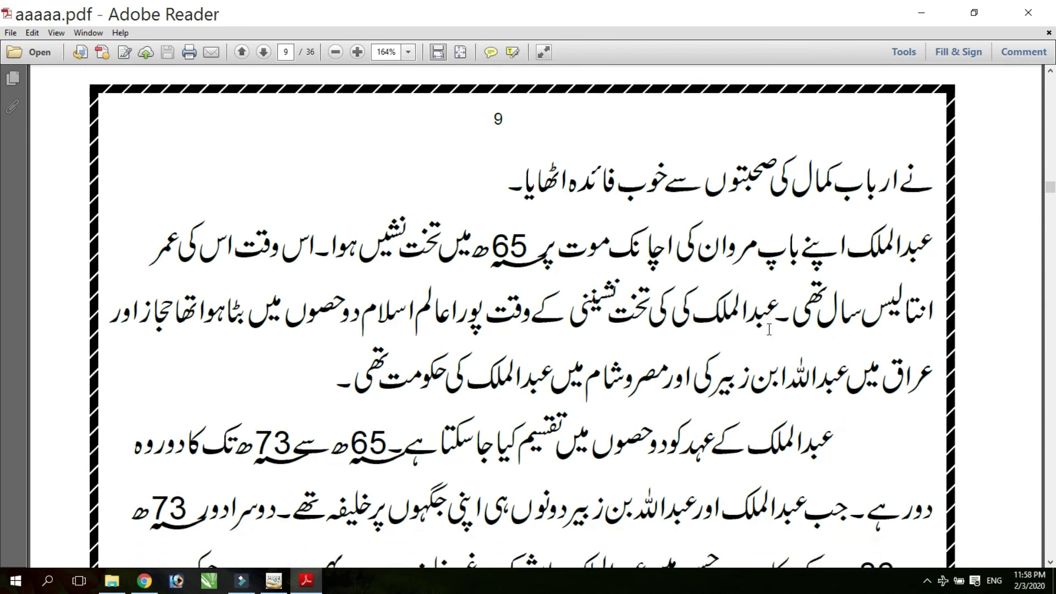
scroll(769, 330, "down", 7)
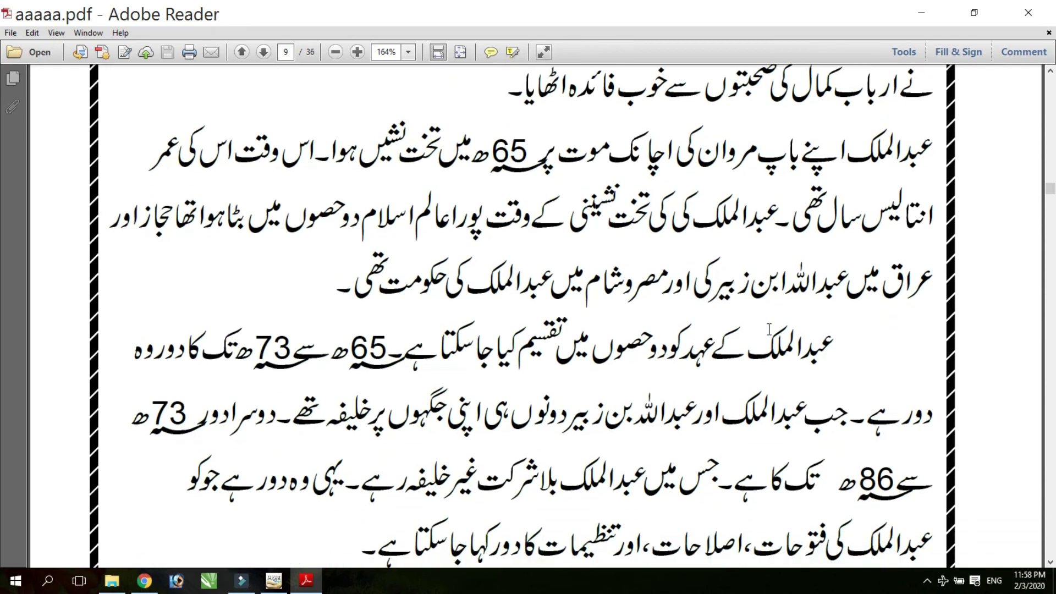
scroll(769, 329, "down", 8)
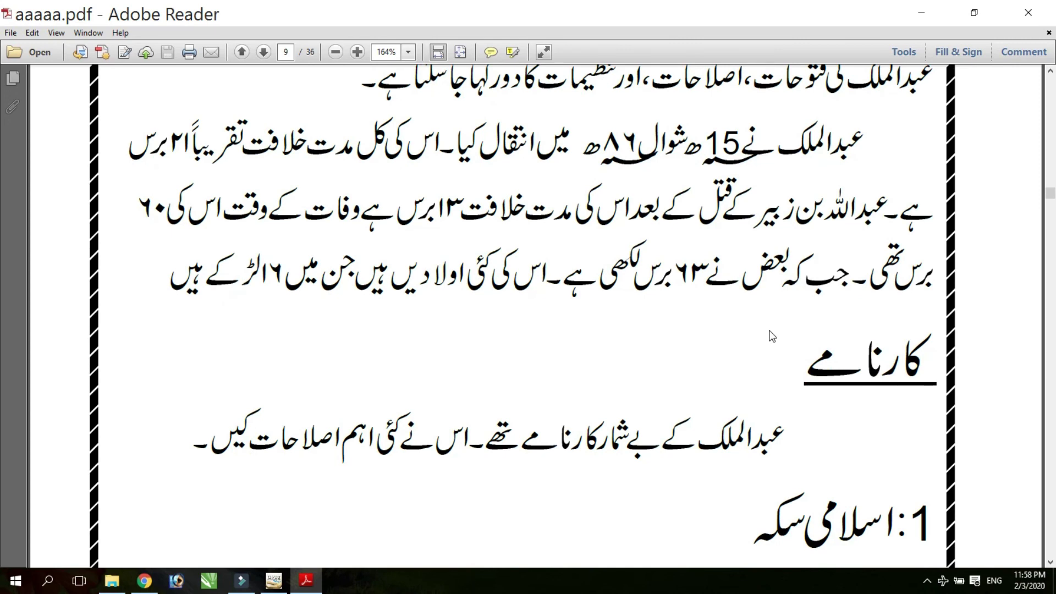
scroll(771, 335, "down", 2)
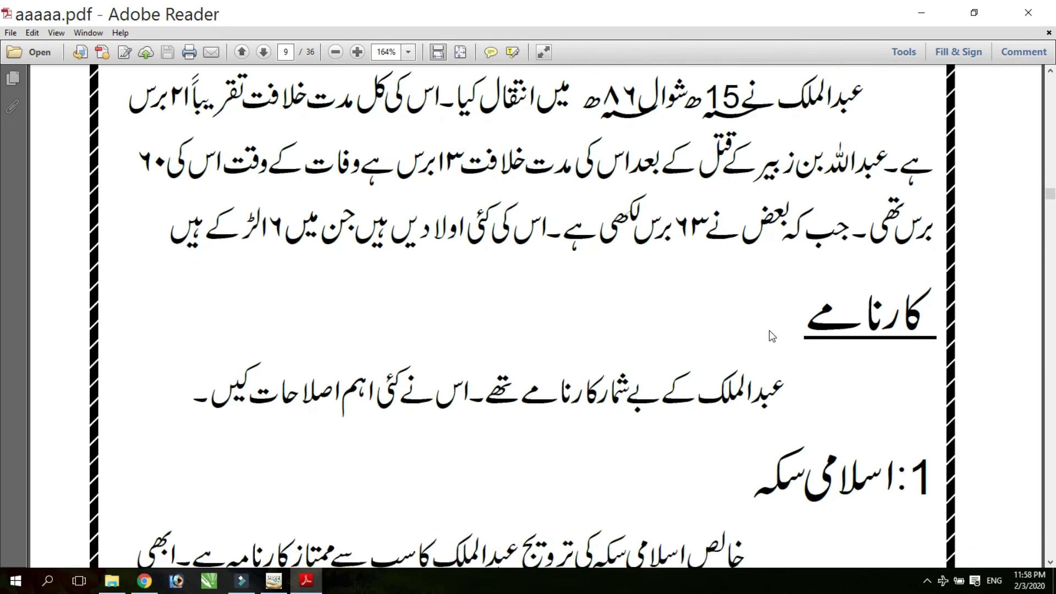
scroll(772, 337, "down", 20)
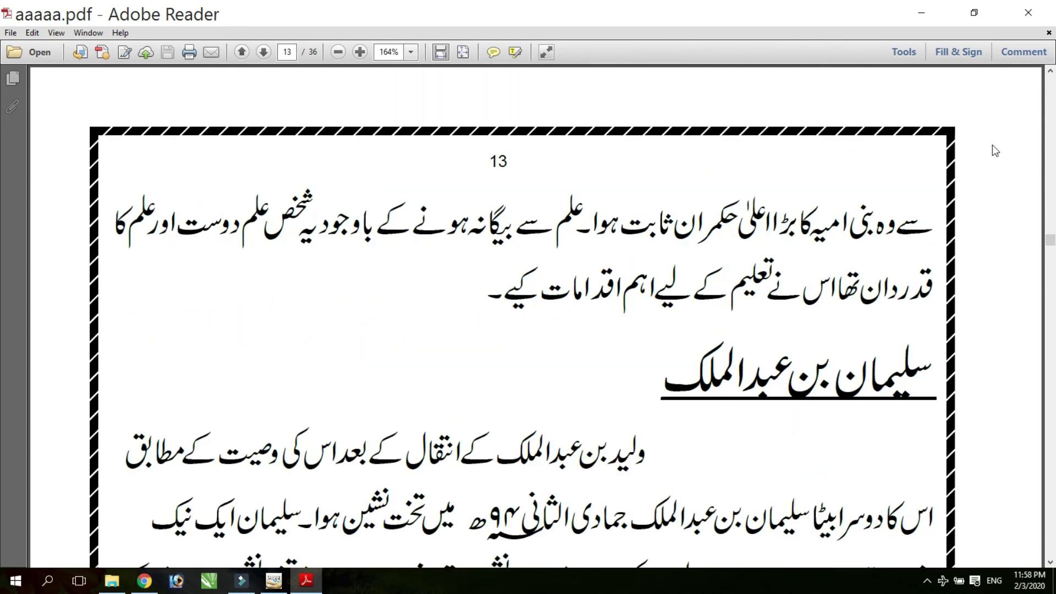